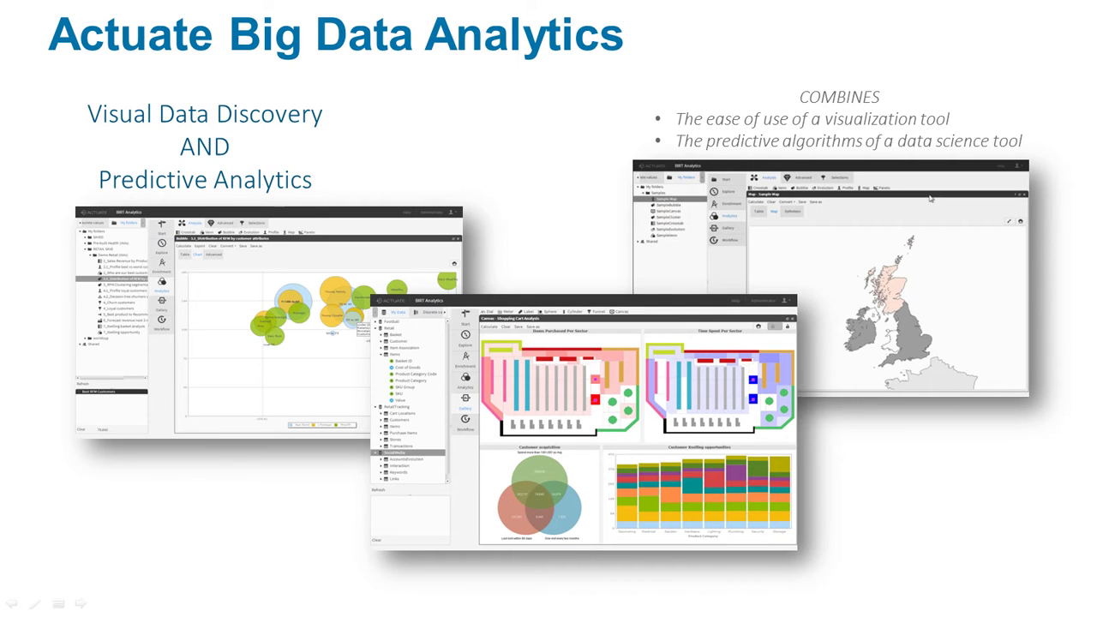
Advance to the Big Data Analytics Features slide and reveal its next feature bullet.
key("Right")
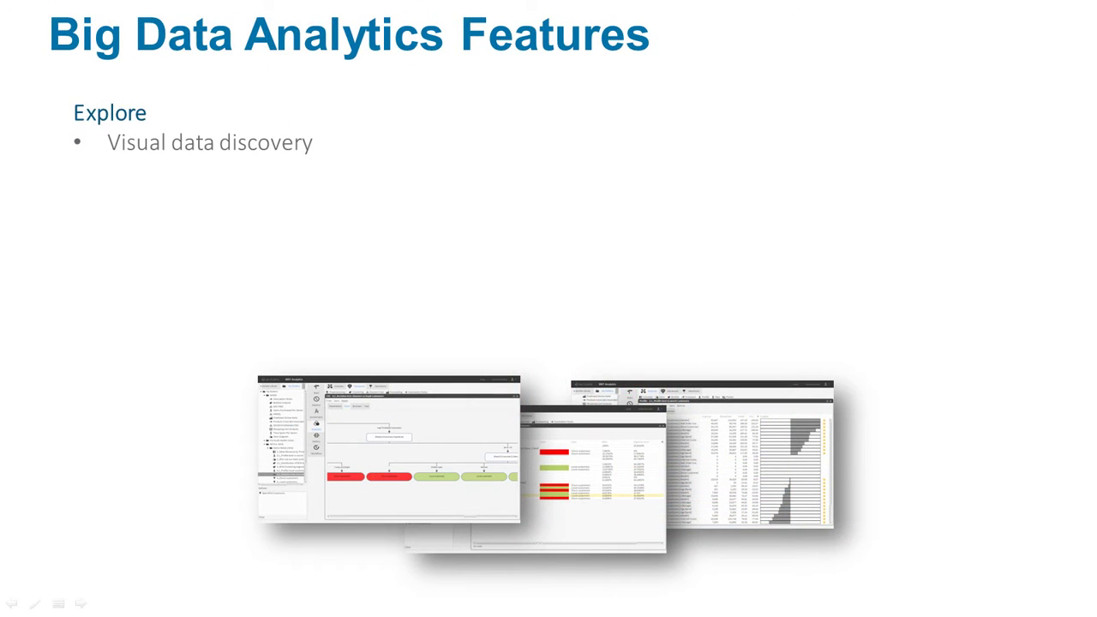
key("Right")
key("Right")
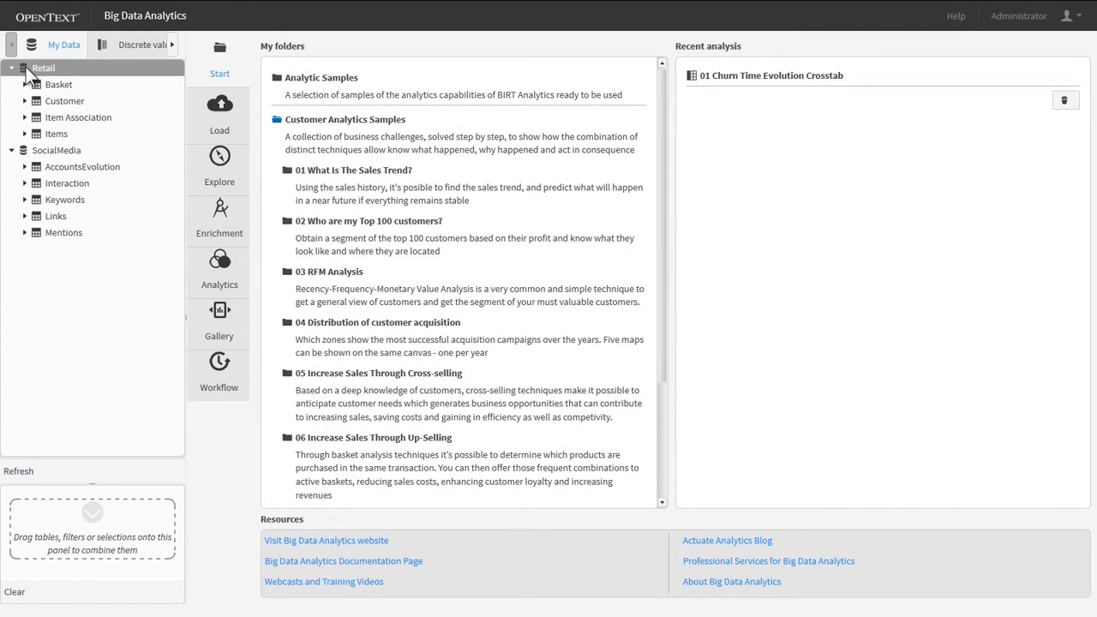
Review the Retail data summary and start a new data source with household import set to Append.
left_click(225, 176)
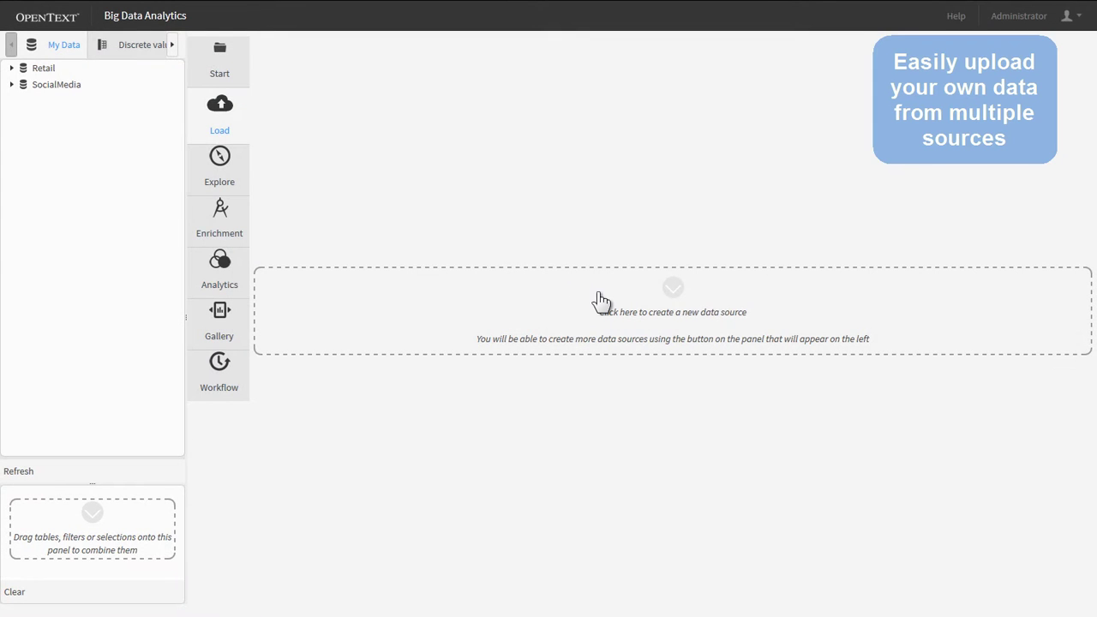
left_click(601, 298)
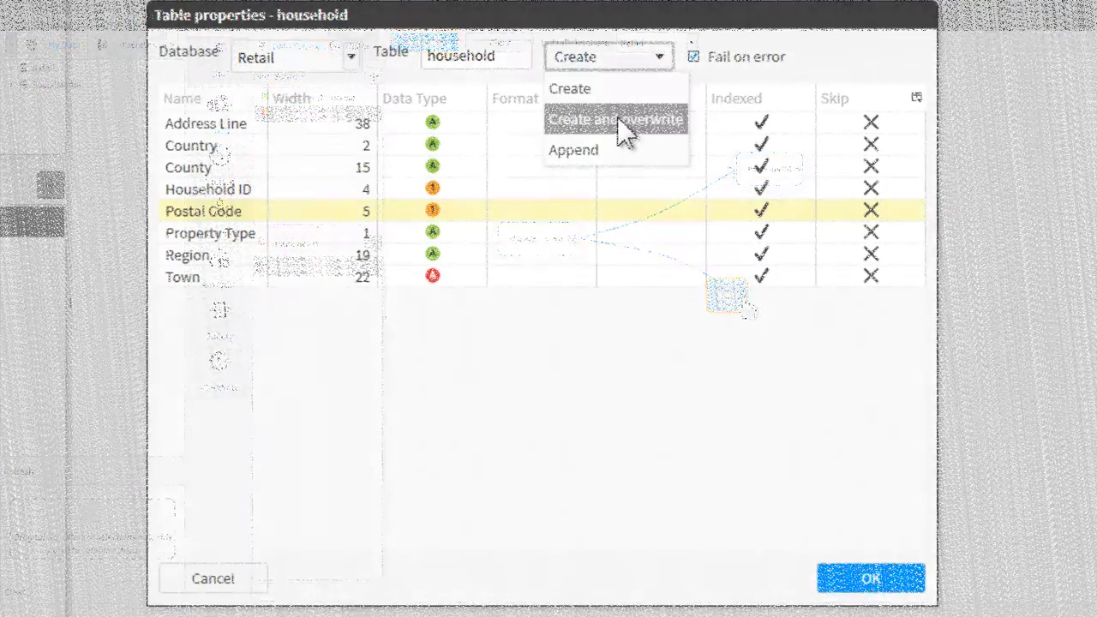
left_click(596, 144)
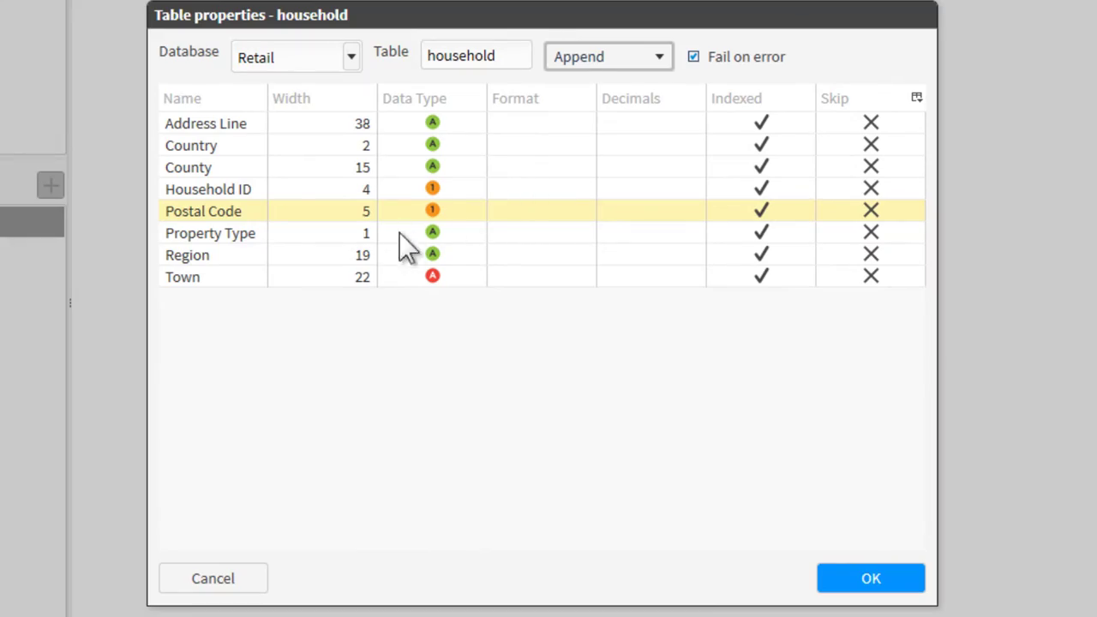
Change the Property Type column width to 50.
left_click(354, 241)
type("50")
left_click(355, 255)
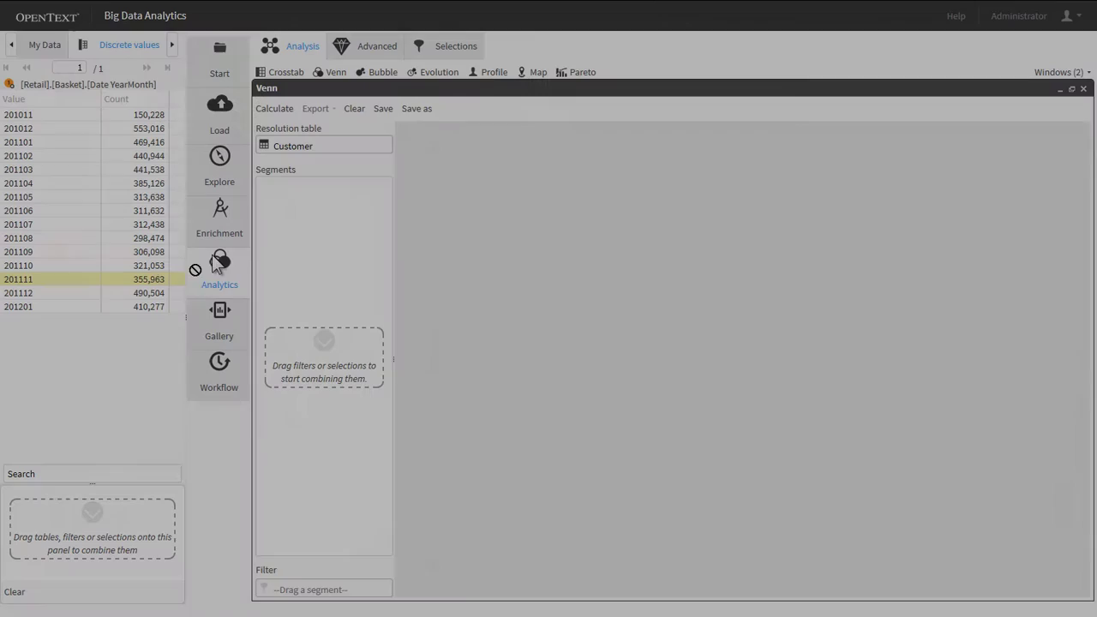
Add months 201111 and 201112 as Venn segments and rename the Venn 7 overlap LOYAL CUSTOMERS.
left_click_drag(196, 274, 304, 220)
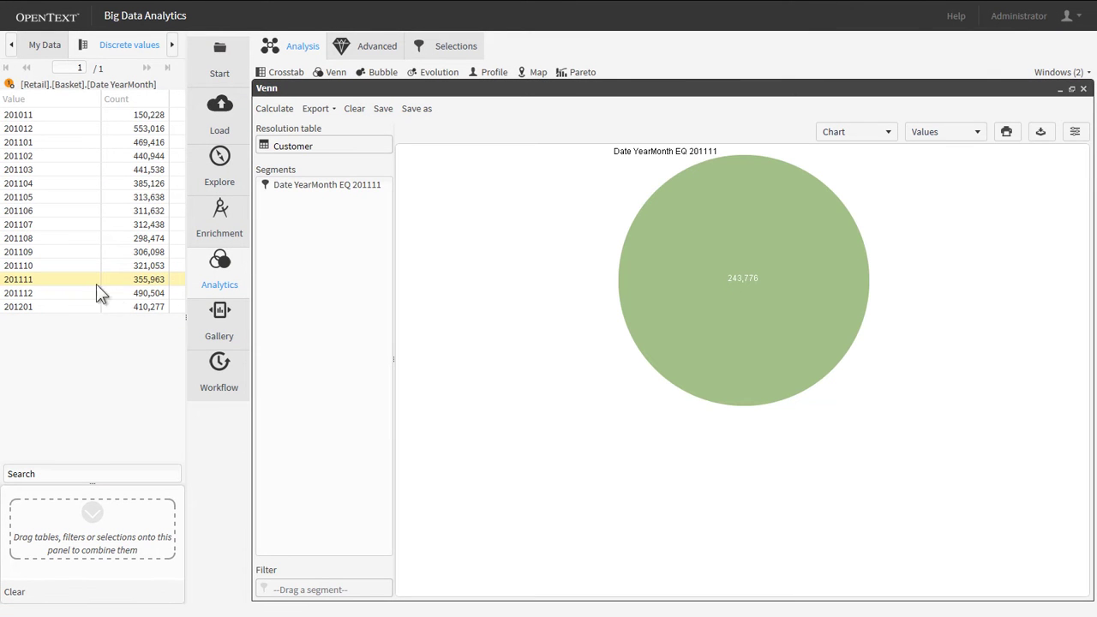
left_click_drag(57, 293, 286, 272)
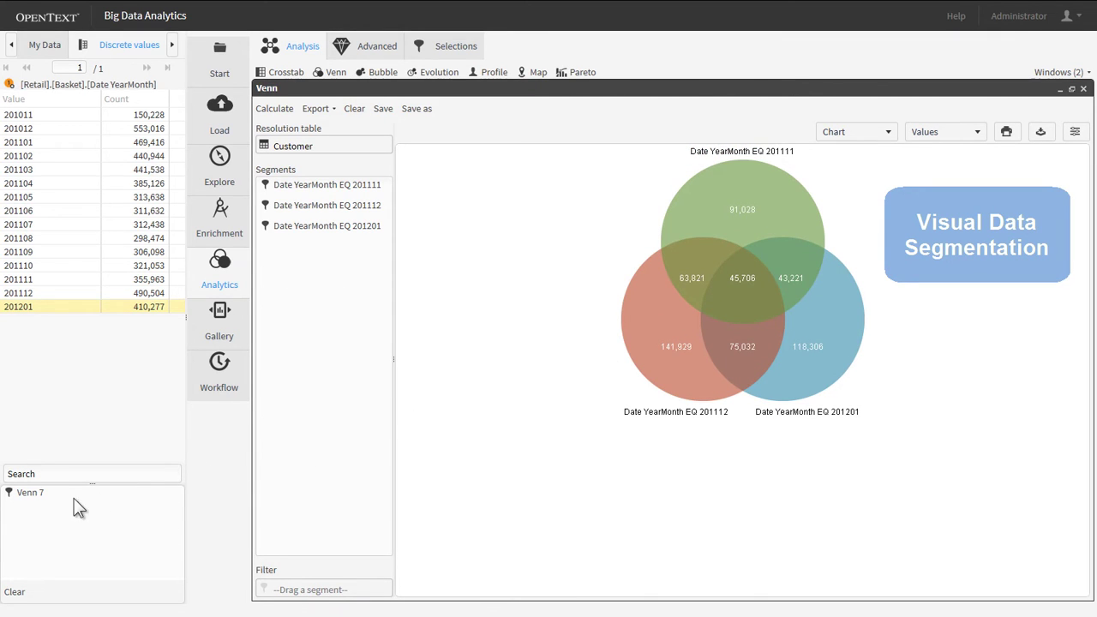
left_click(44, 494)
right_click(44, 495)
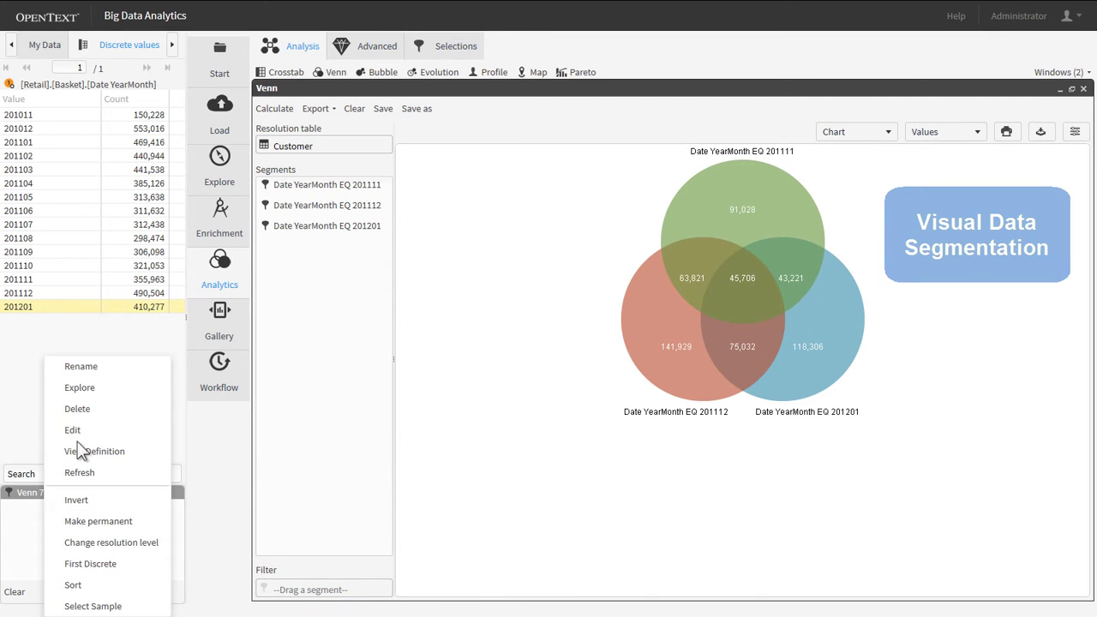
left_click(109, 370)
type("LOYAL CUSTOMERS")
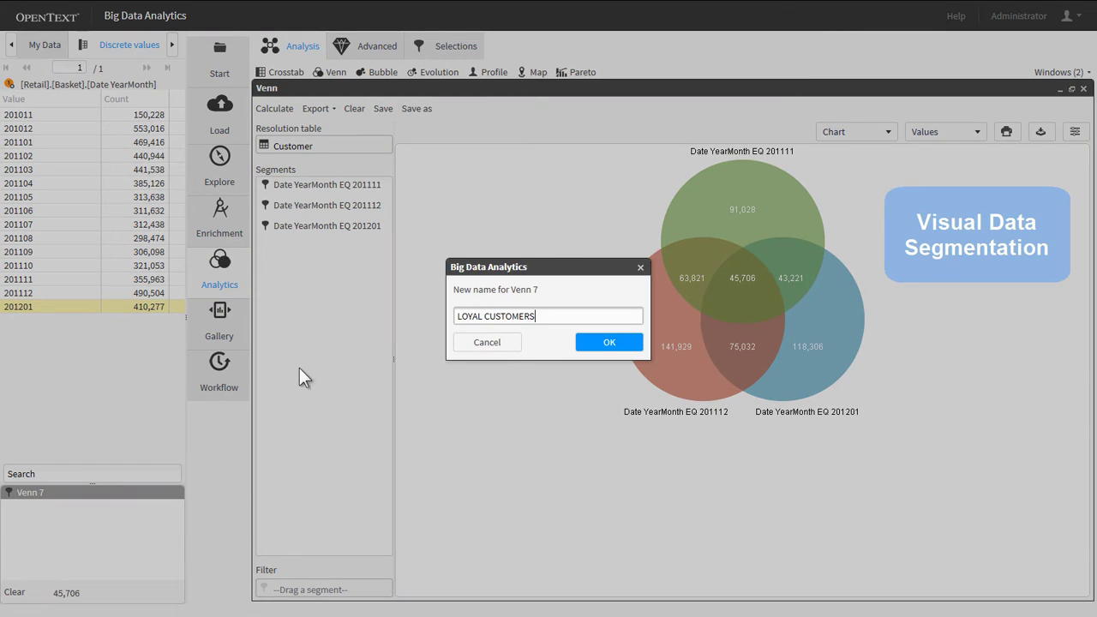
left_click(594, 341)
Save customers only in 201111 as CHURN CUSTOMERS and list that segment's records.
left_click(745, 233)
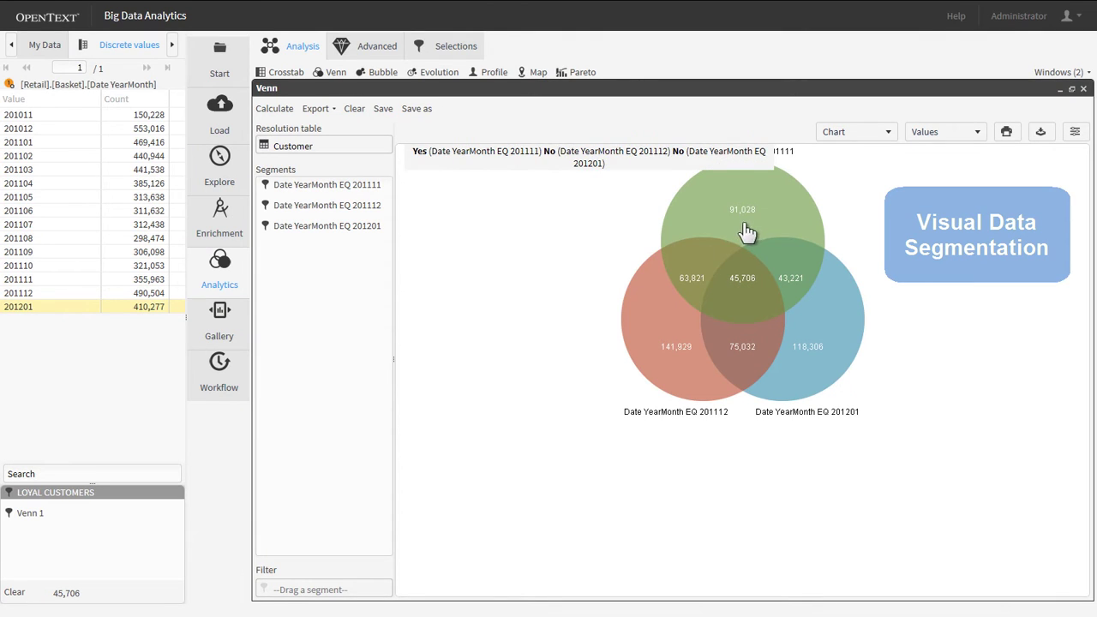
left_click(49, 513)
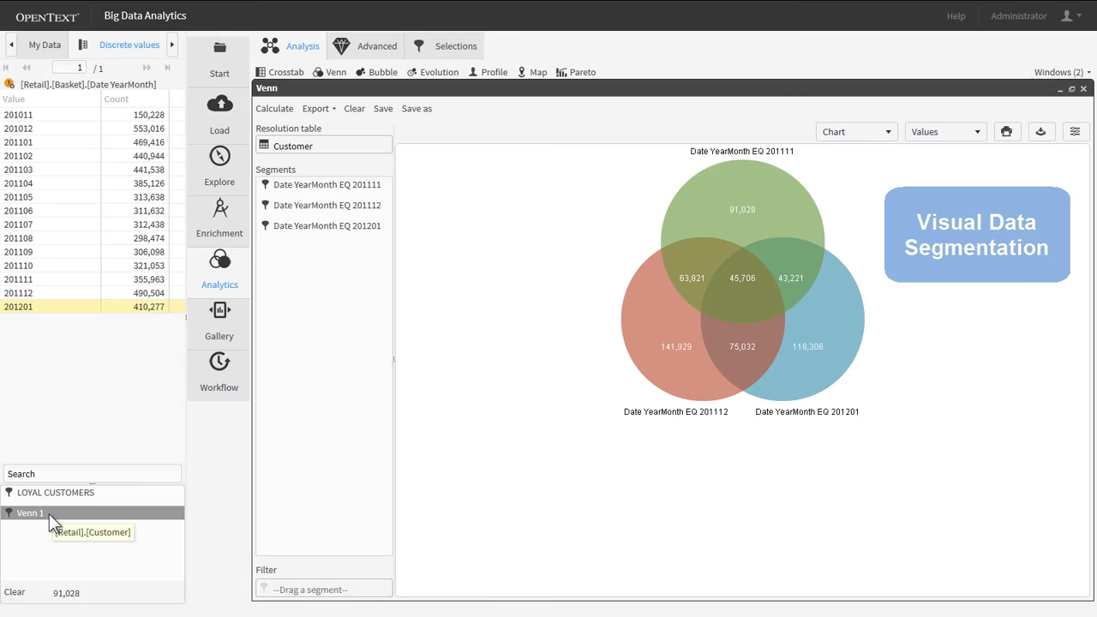
right_click(49, 514)
left_click(83, 366)
type("CHURN CUSTOMERS")
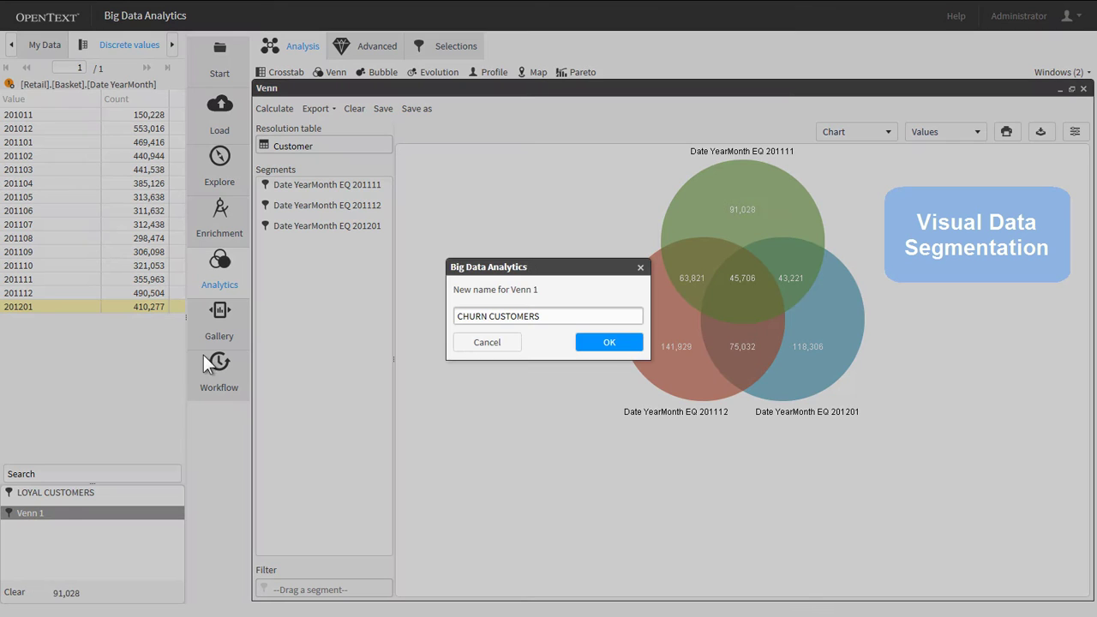
left_click(591, 339)
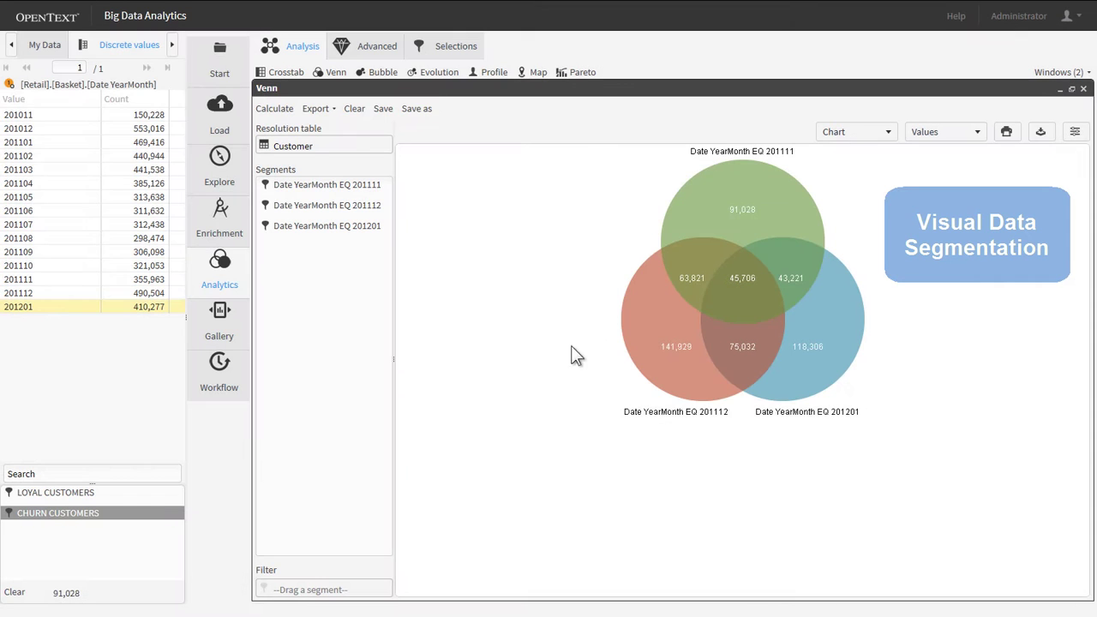
left_click_drag(50, 508, 229, 169)
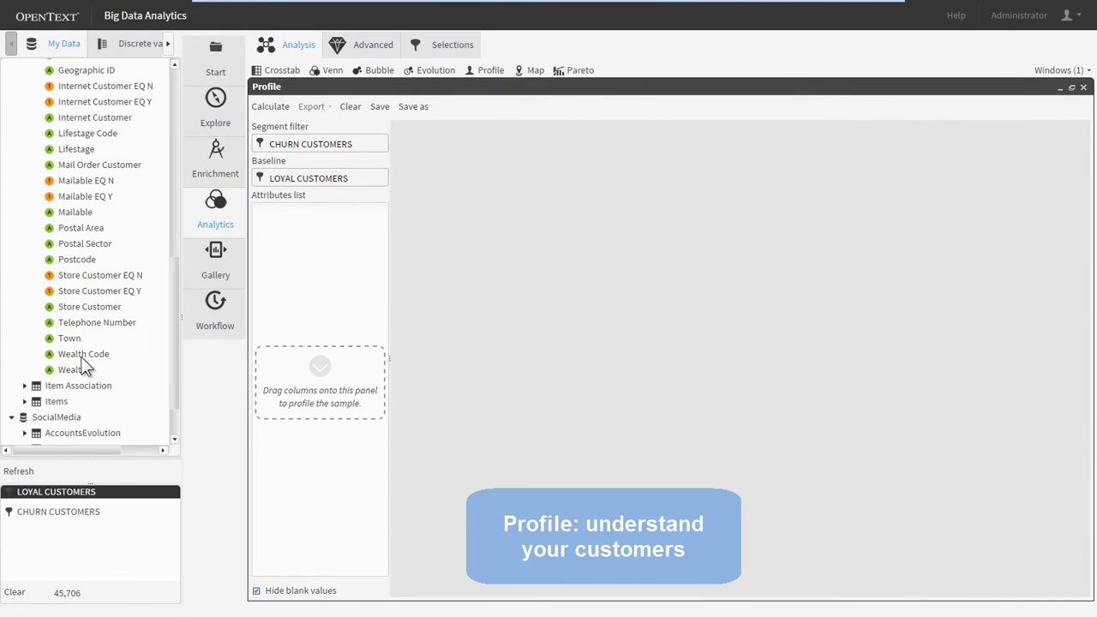
Profile churn versus loyal customers by Wealth, Lifestage, Internet Customer, Mail Order Customer, Store Customer and Mailable.
left_click_drag(74, 370, 292, 291)
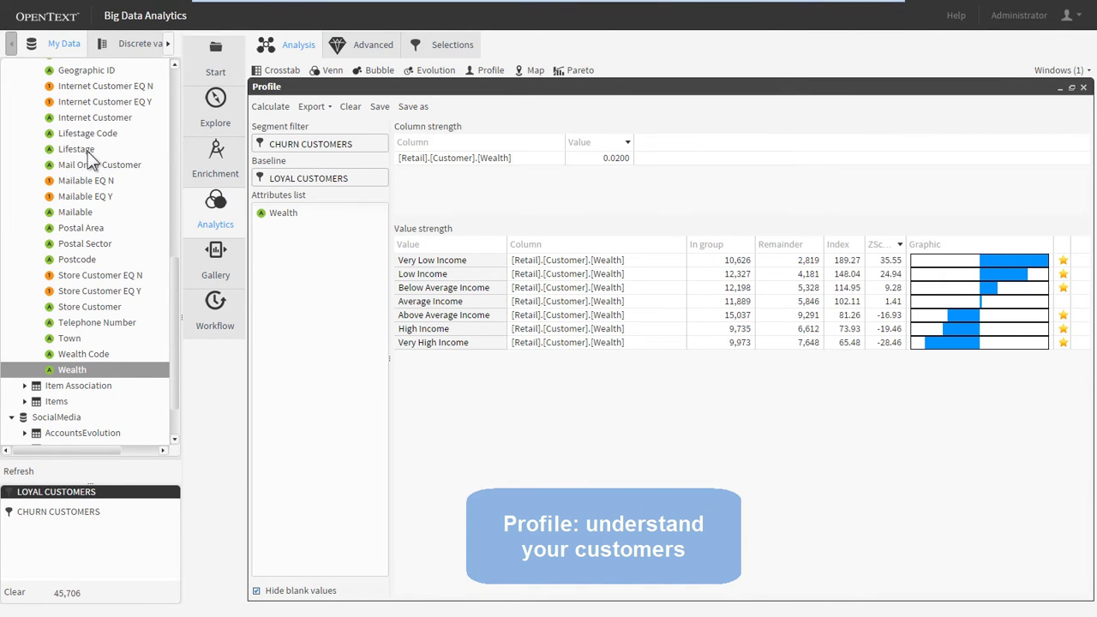
left_click_drag(89, 158, 276, 247)
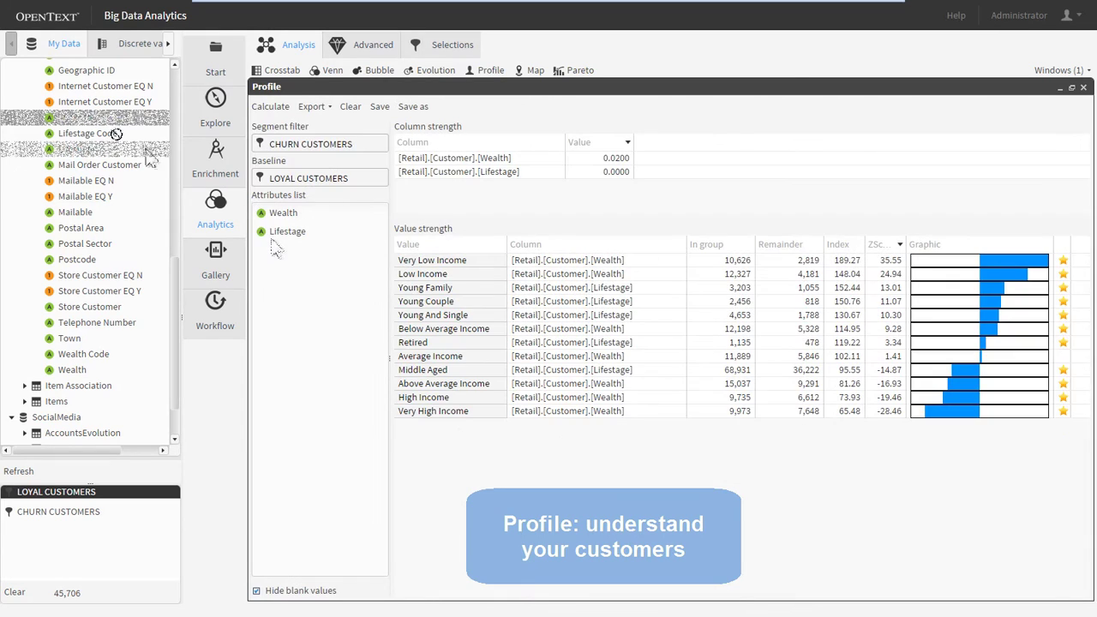
left_click_drag(94, 118, 278, 251)
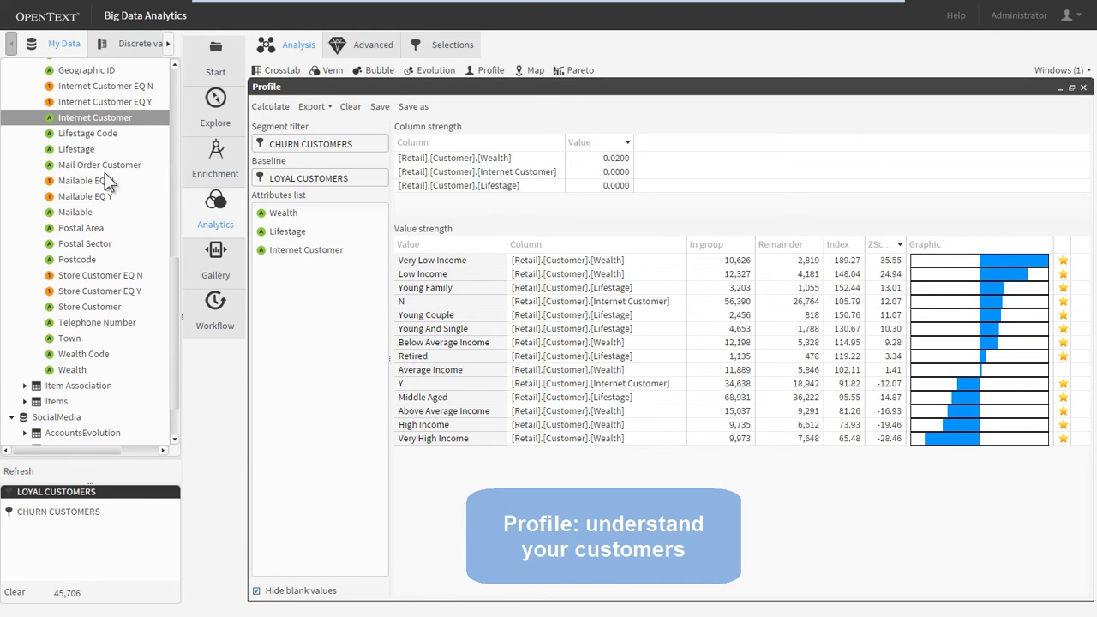
left_click_drag(105, 168, 282, 283)
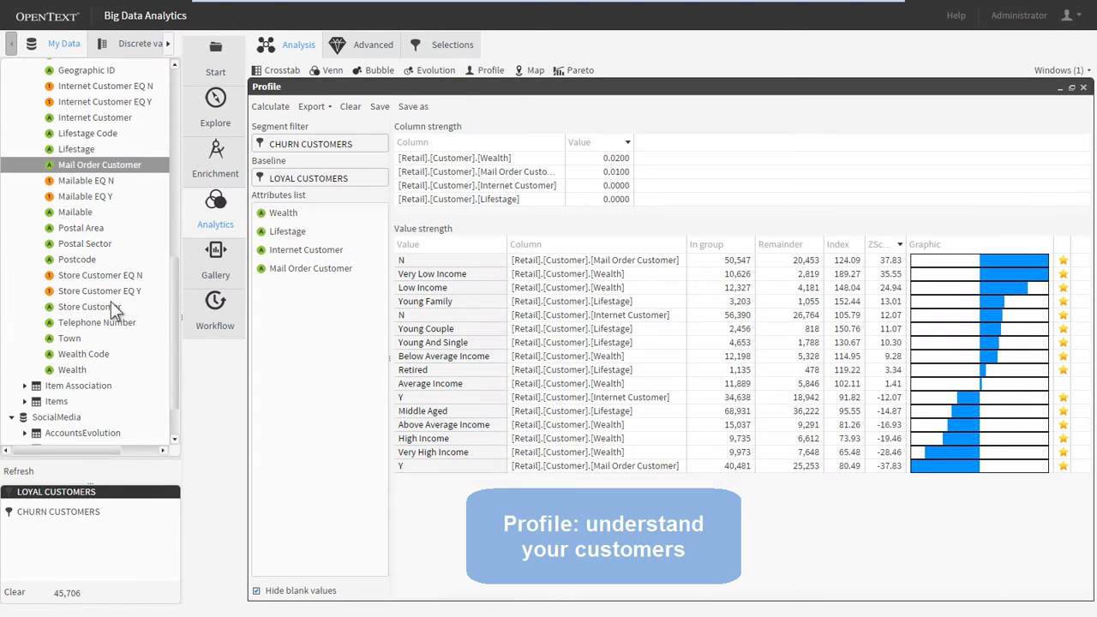
left_click_drag(111, 304, 283, 302)
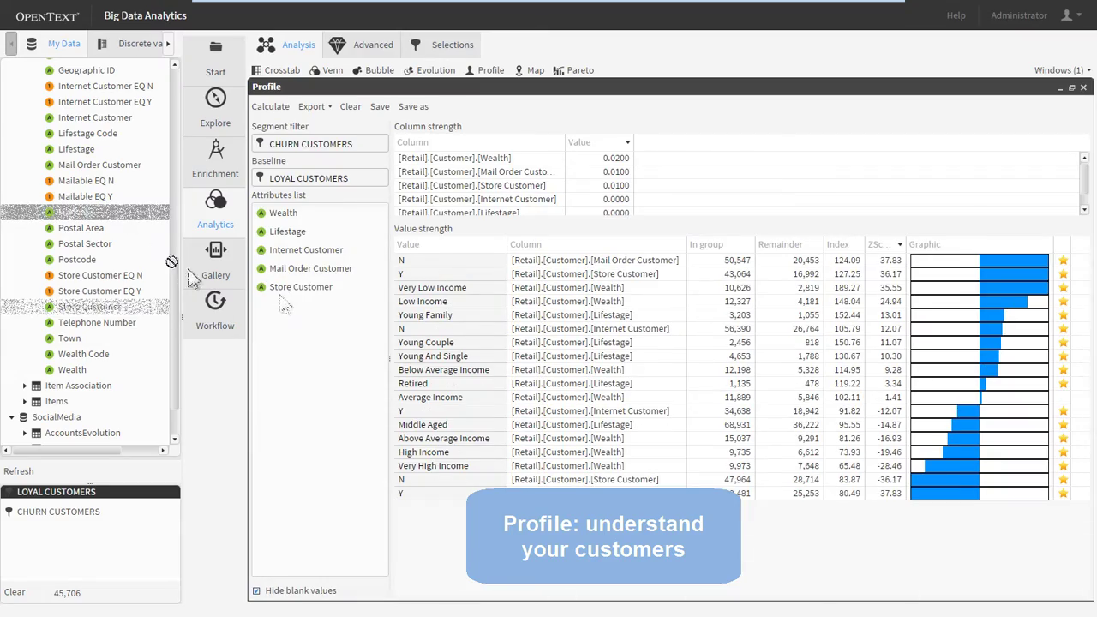
left_click_drag(189, 276, 270, 319)
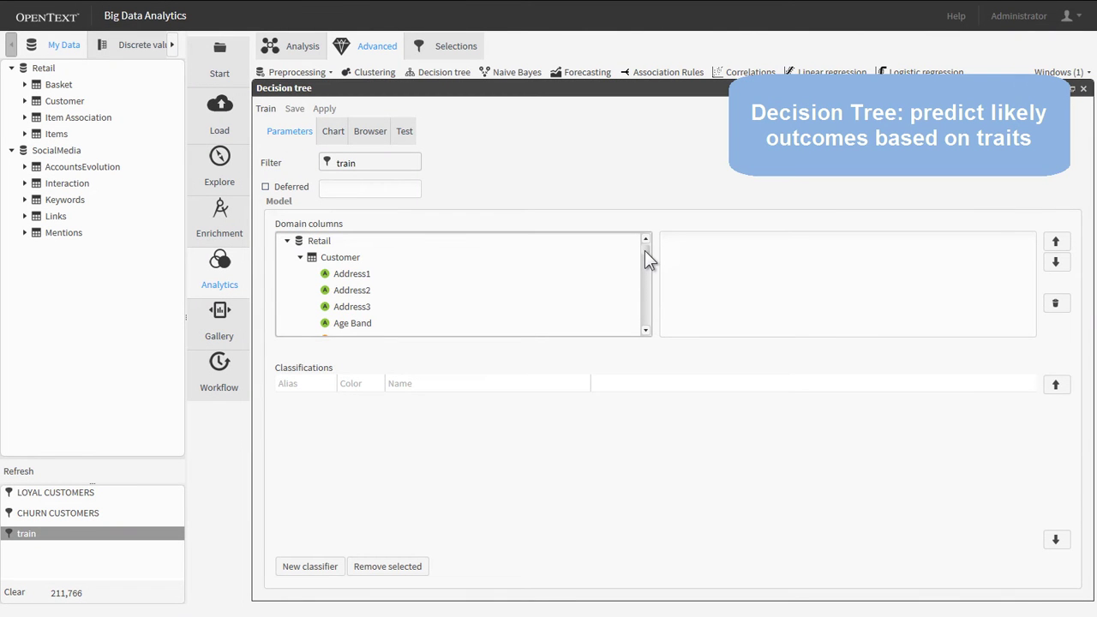
Train a decision tree on Mail Order Customer, Wealth, Lifestage and Gender with LIKLEY LOYAL and CHURN RISK classes.
left_click_drag(645, 251, 646, 305)
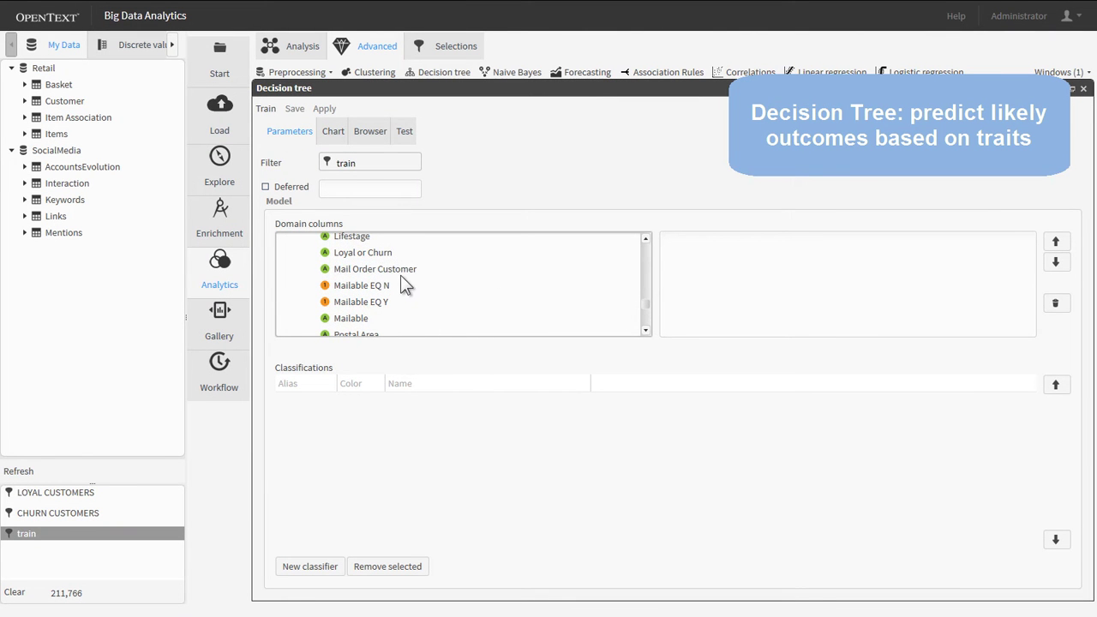
left_click_drag(400, 275, 711, 277)
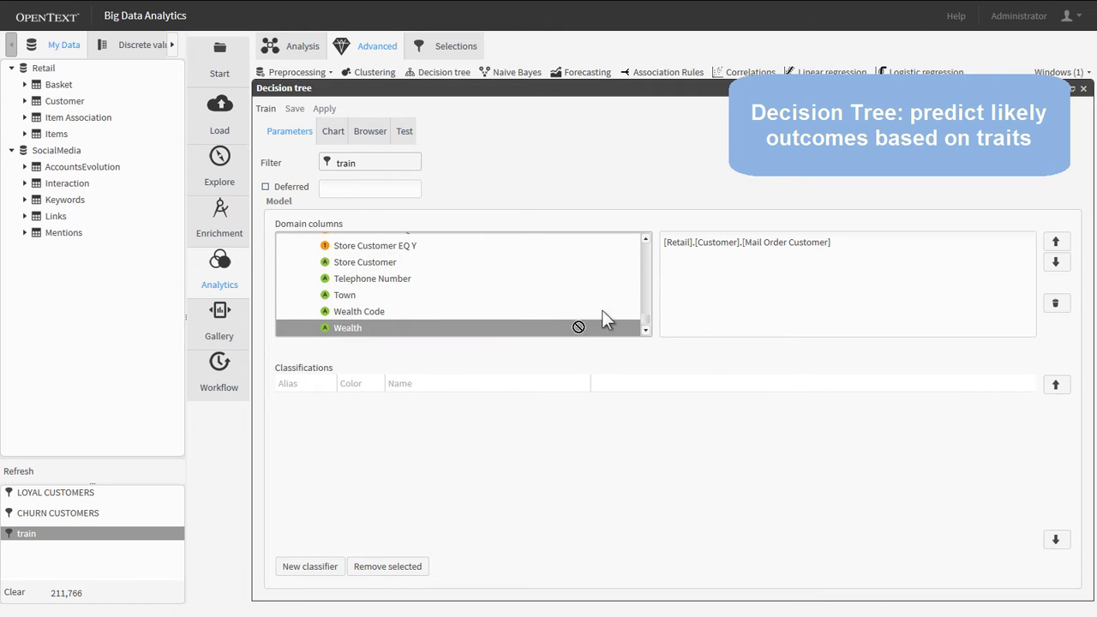
left_click_drag(602, 318, 686, 283)
left_click_drag(361, 274, 686, 296)
left_click_drag(348, 257, 666, 323)
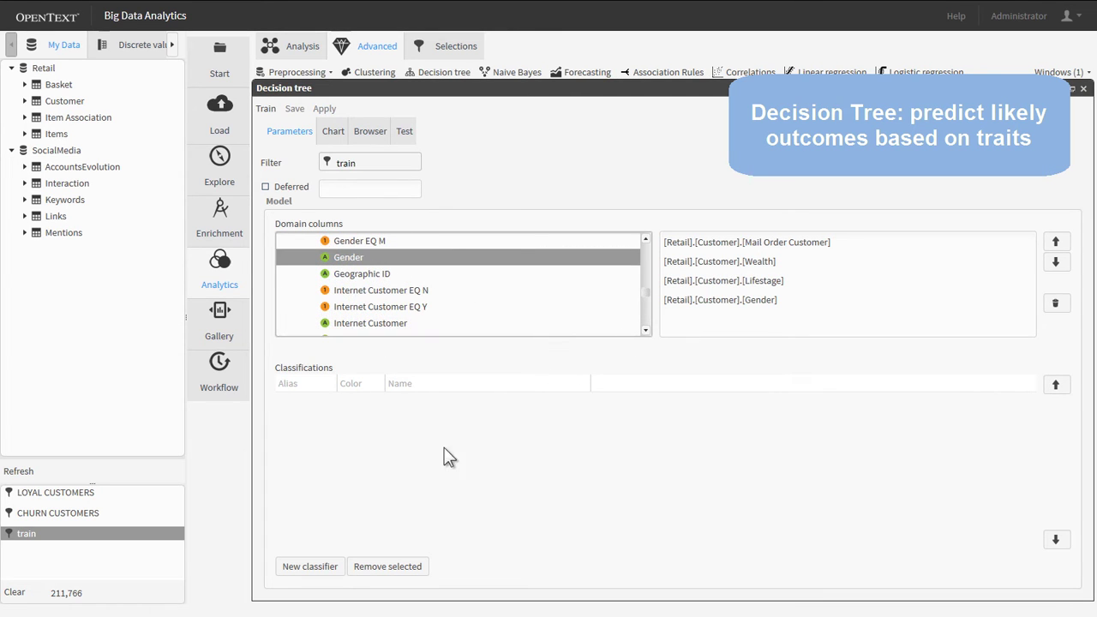
left_click(308, 566)
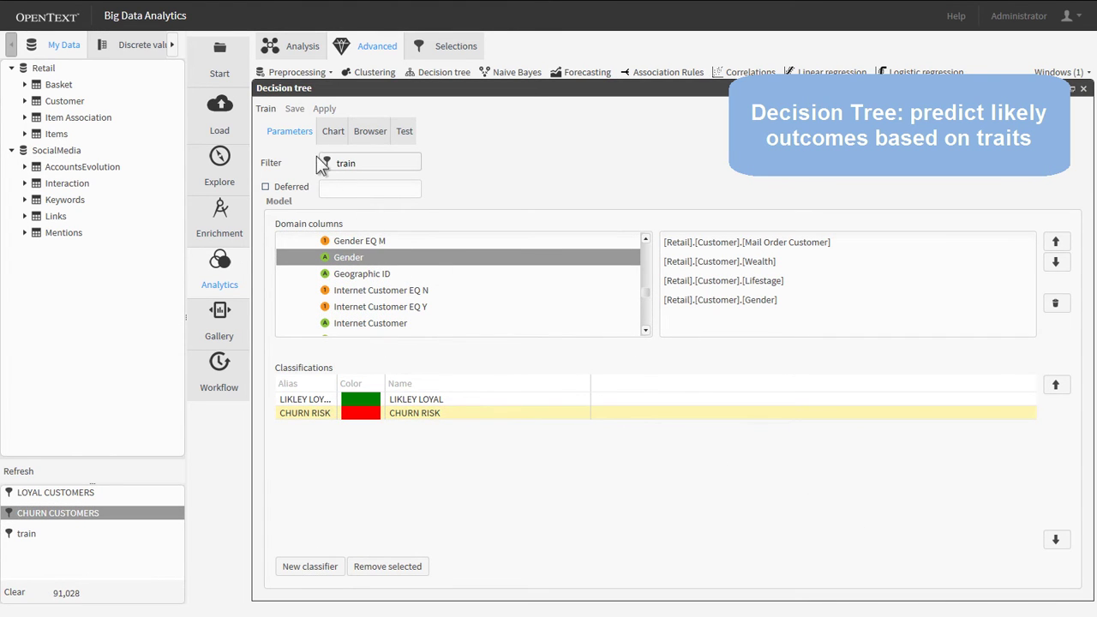
left_click(265, 110)
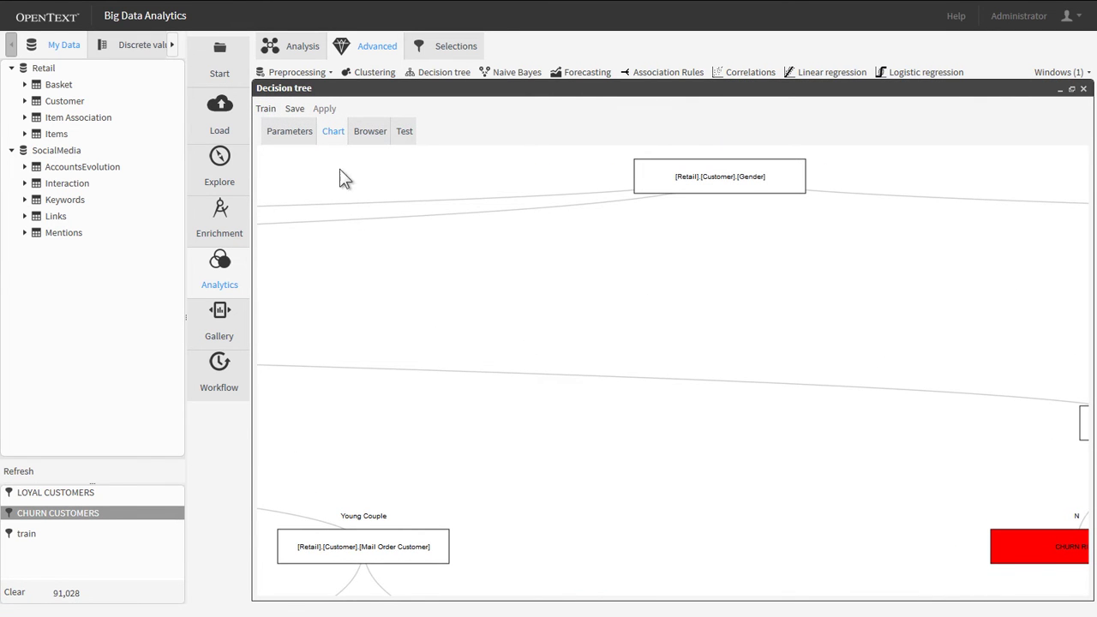
Expand the tree's Young Couple, Young And Single, Low Income and Below Average Income branches.
left_click_drag(526, 453, 1002, 231)
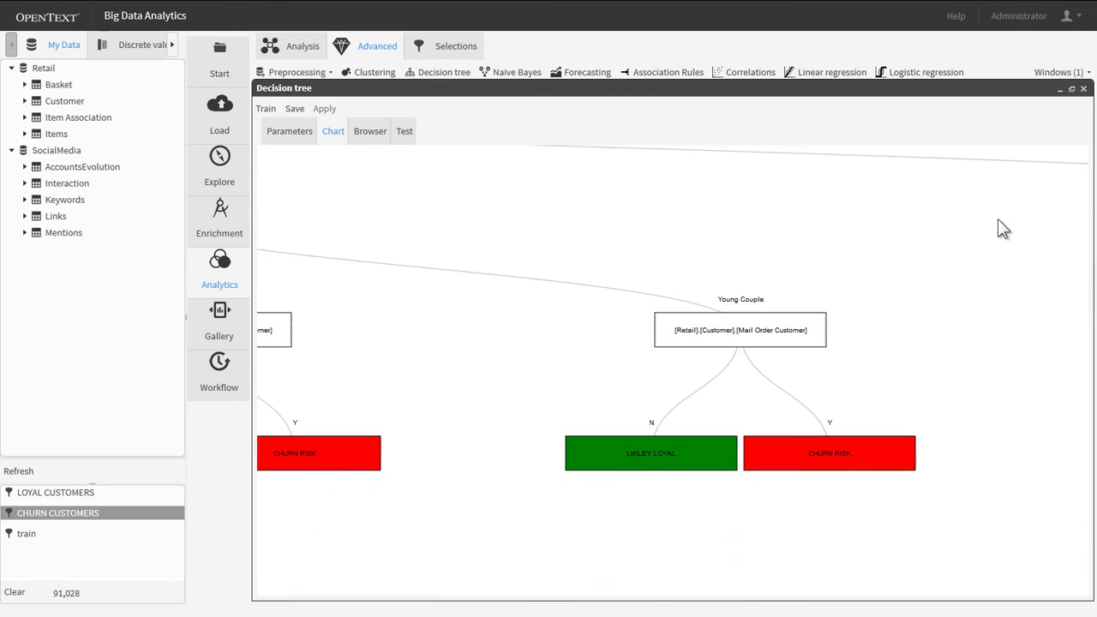
left_click(761, 339)
left_click(496, 338)
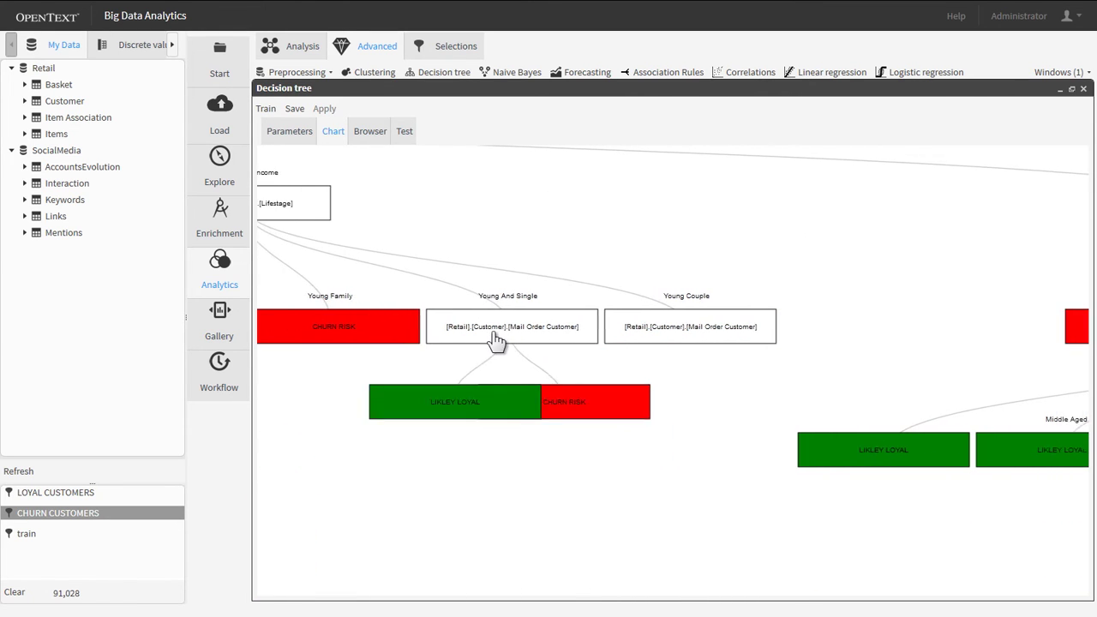
left_click(320, 206)
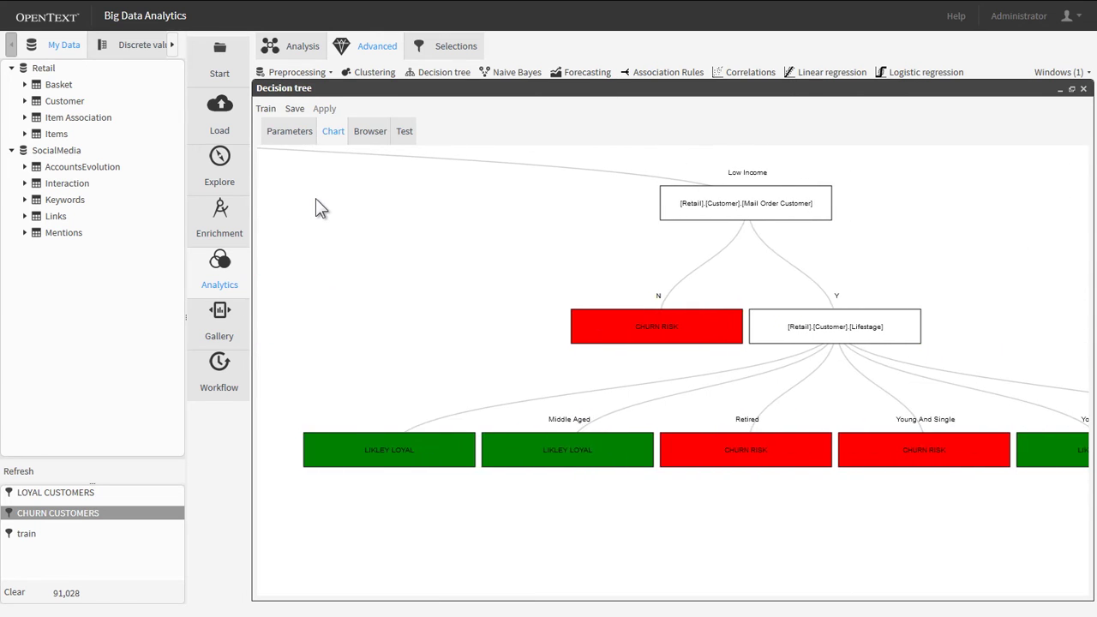
left_click_drag(317, 208, 1078, 248)
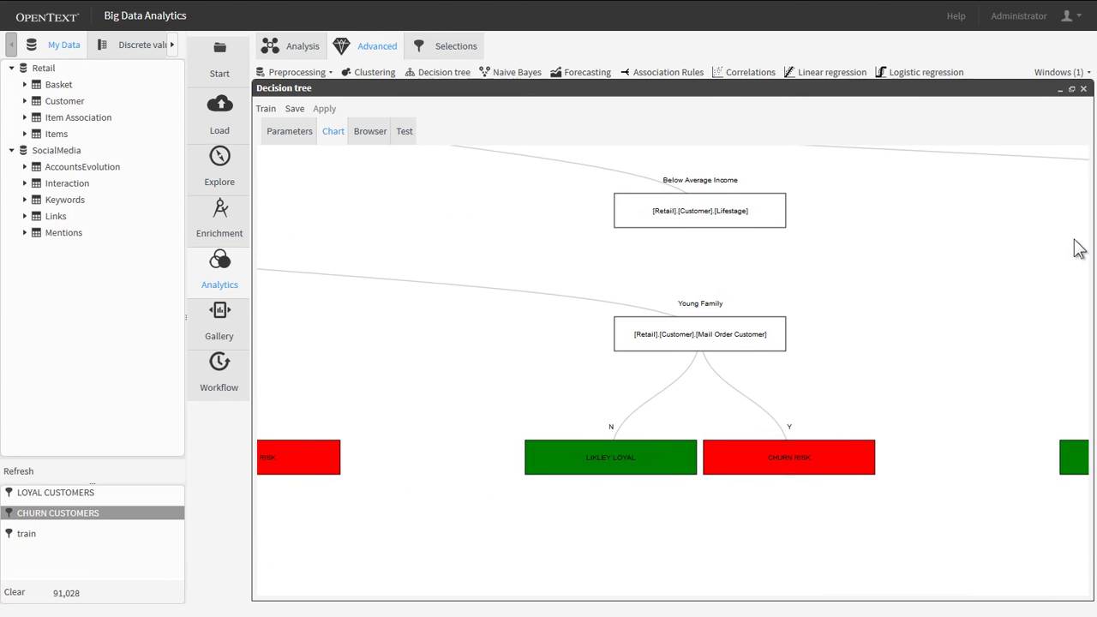
left_click(705, 216)
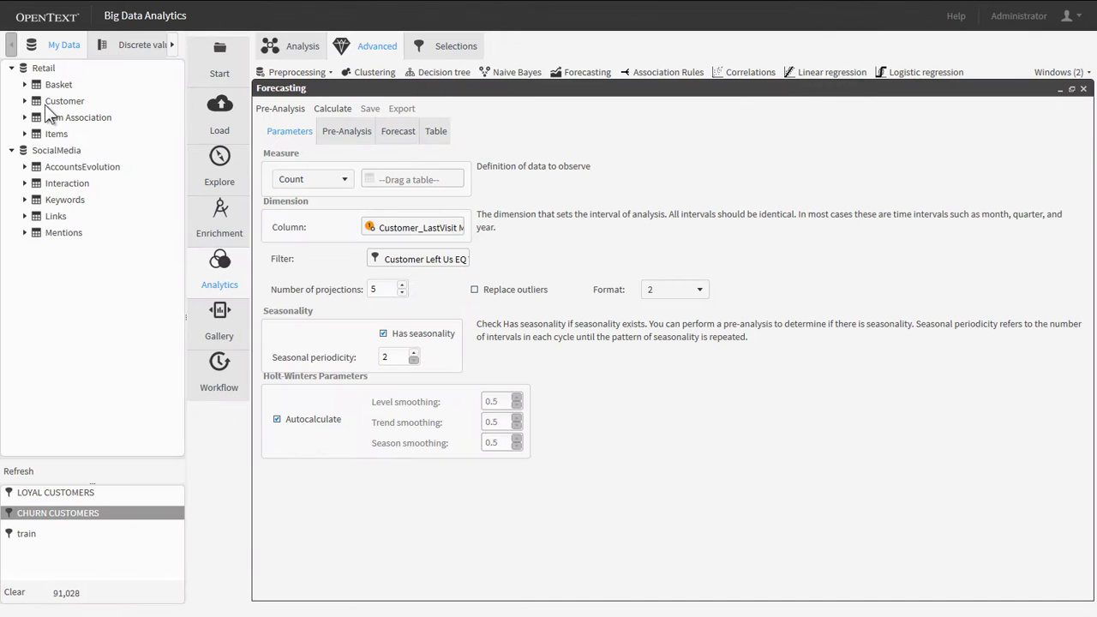
Use Customer row counts as the forecast measure and calculate the forecast line chart.
left_click_drag(231, 158, 411, 174)
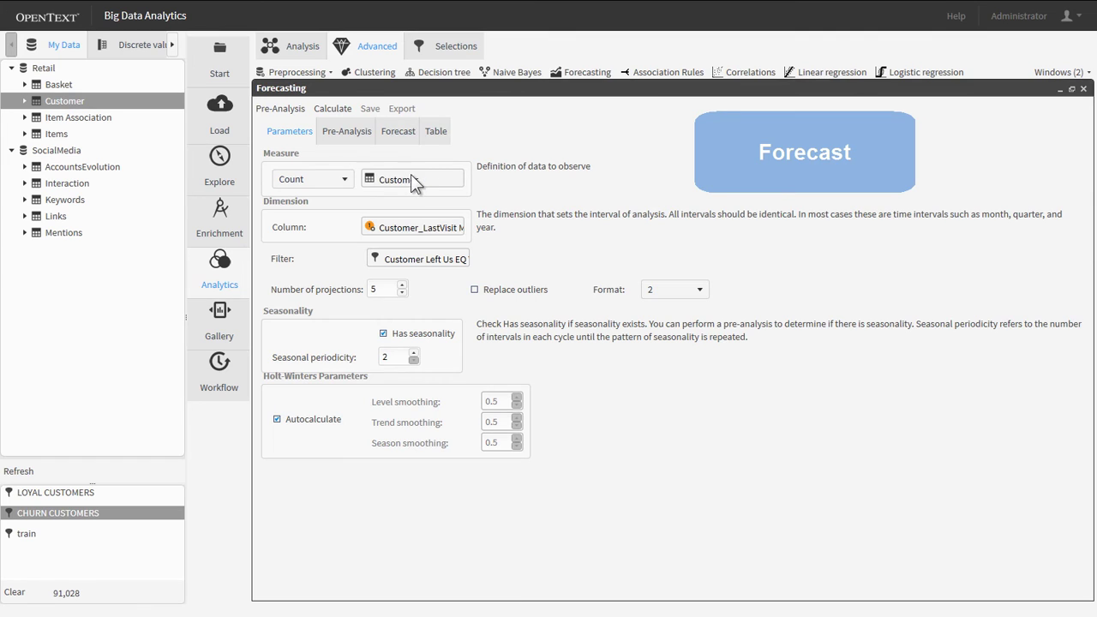
left_click(334, 109)
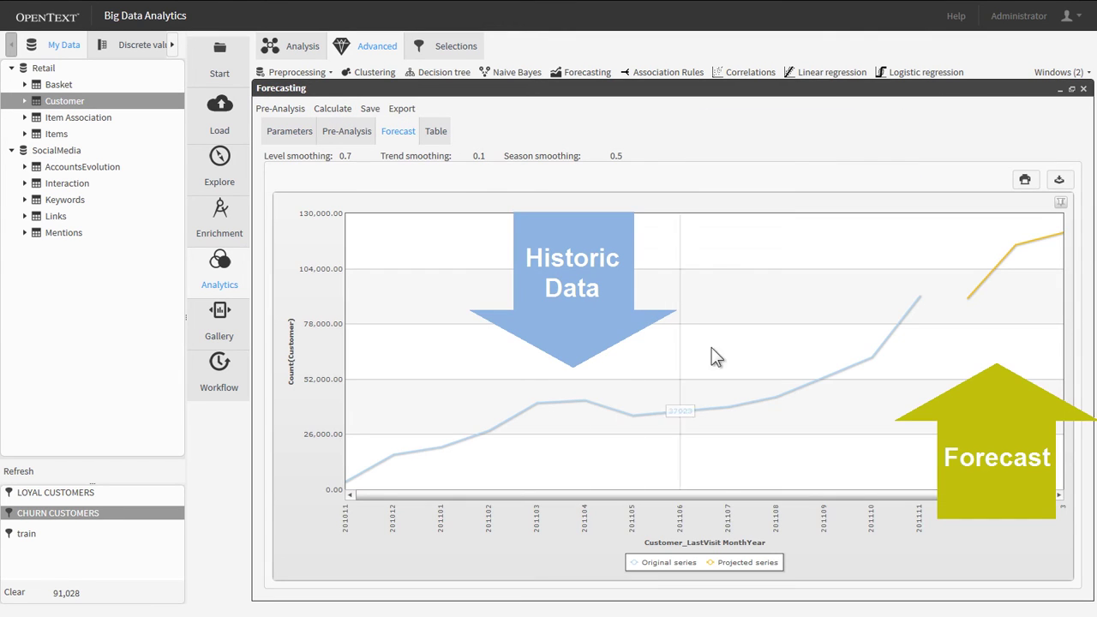